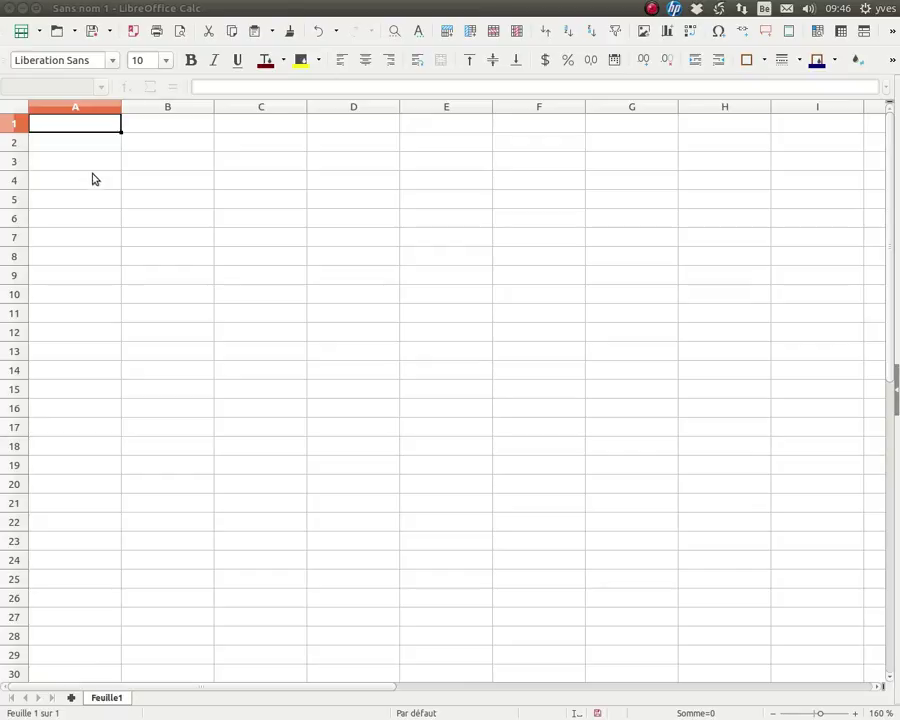
Enter the text Toto in cell A1 and the numbers 18, 7 and 145 in cells A2 to A4.
left_click(82, 127)
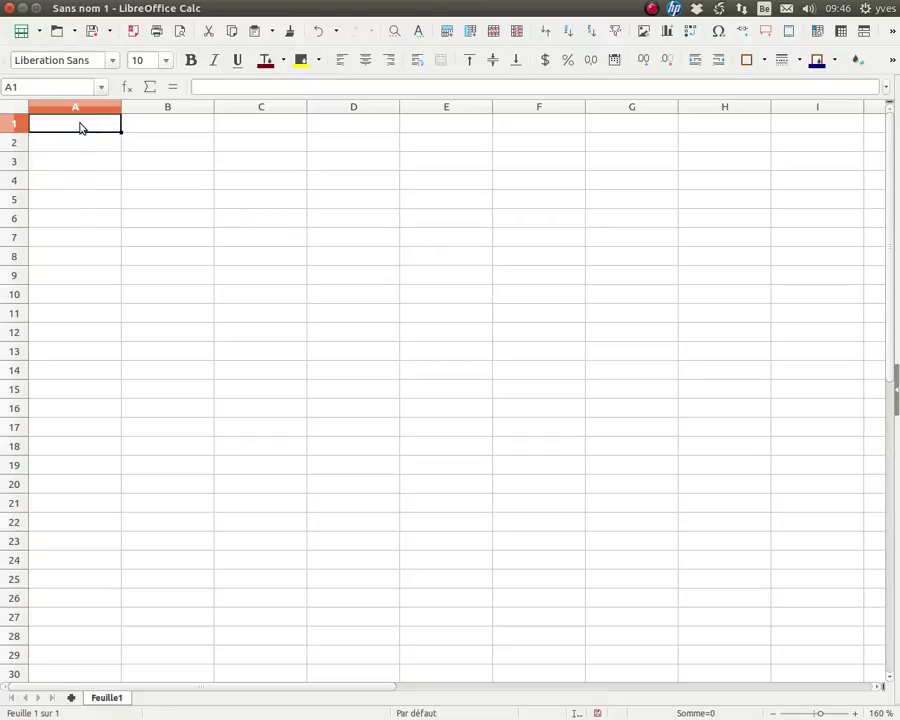
type("Toto")
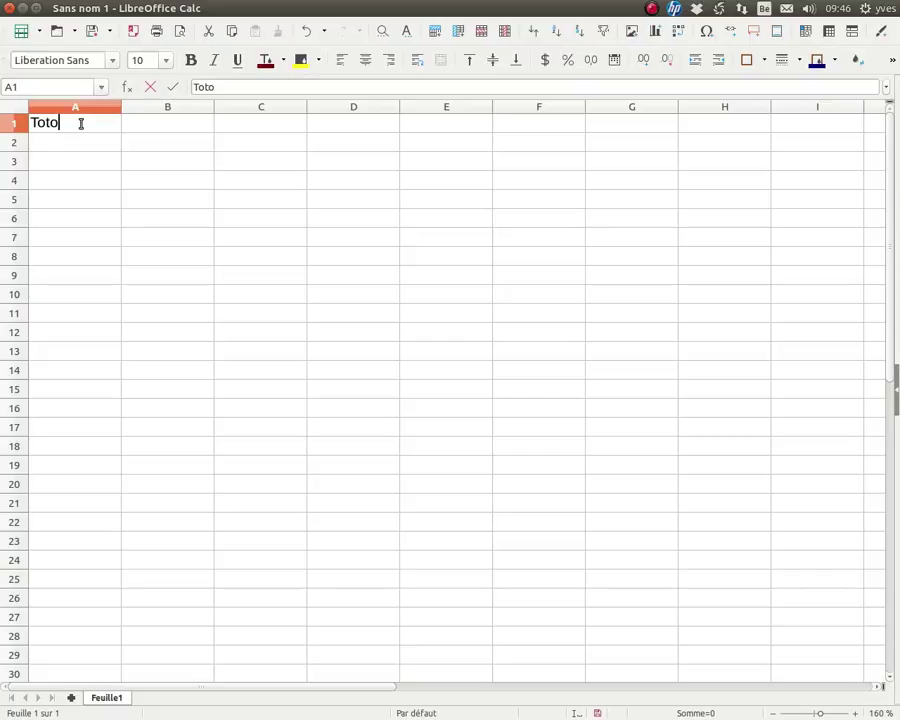
key("Return")
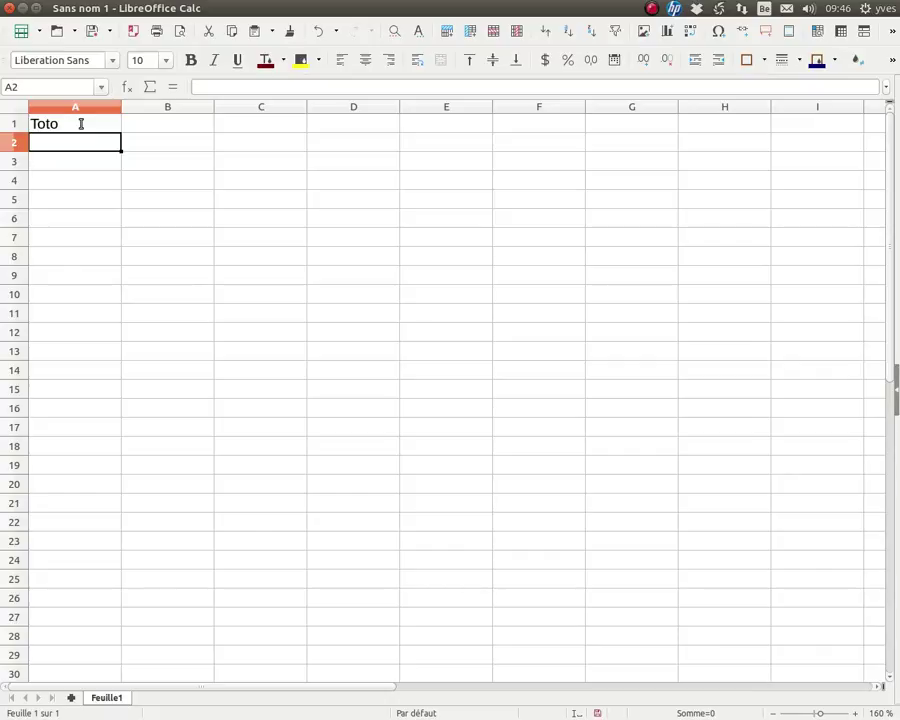
type("18")
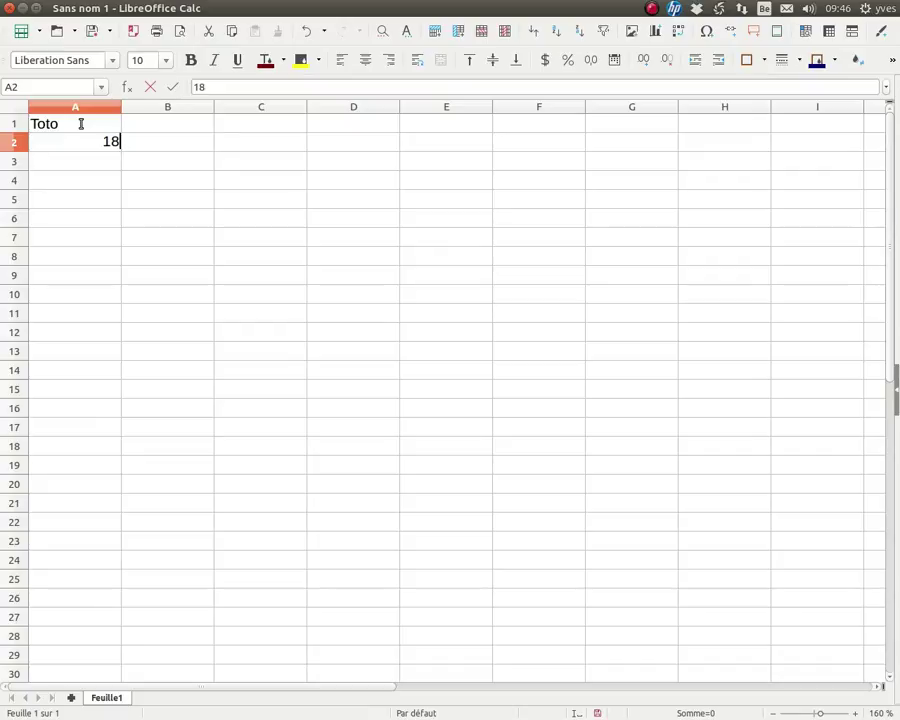
key("Return")
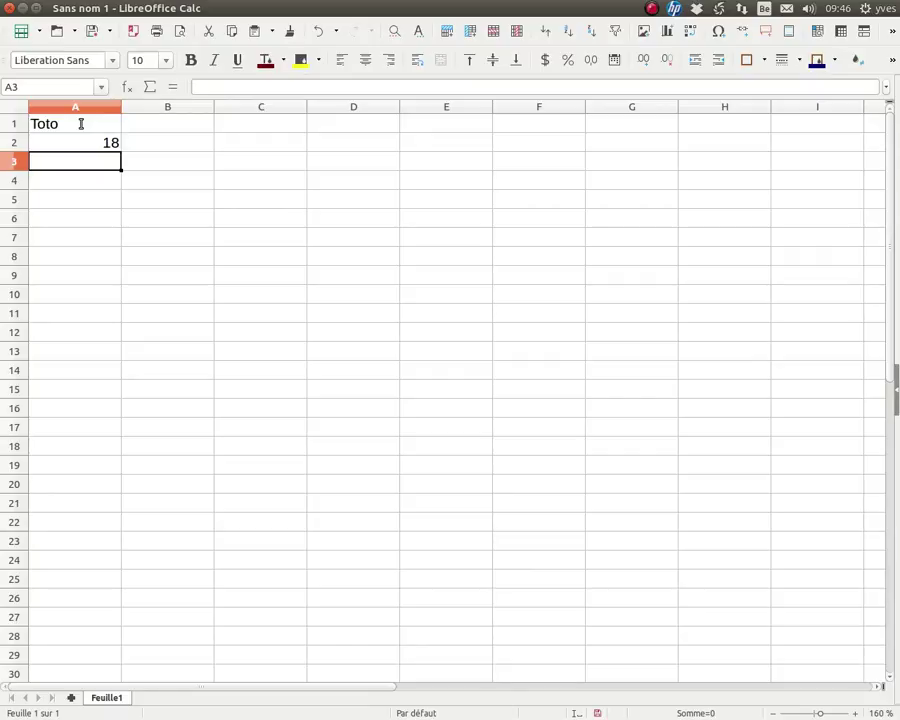
type("7")
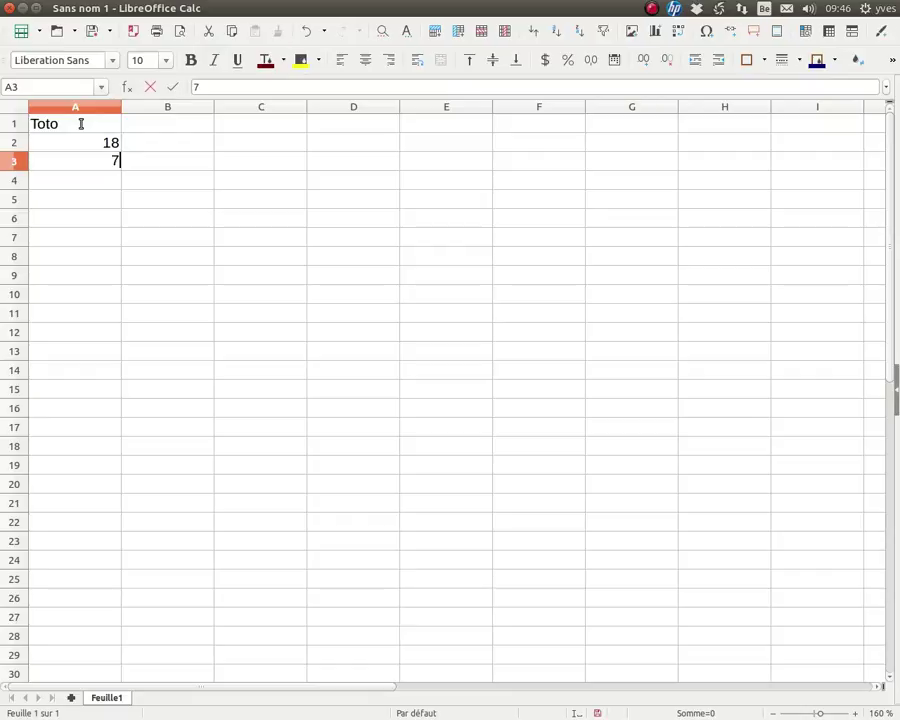
key("Return")
type("145")
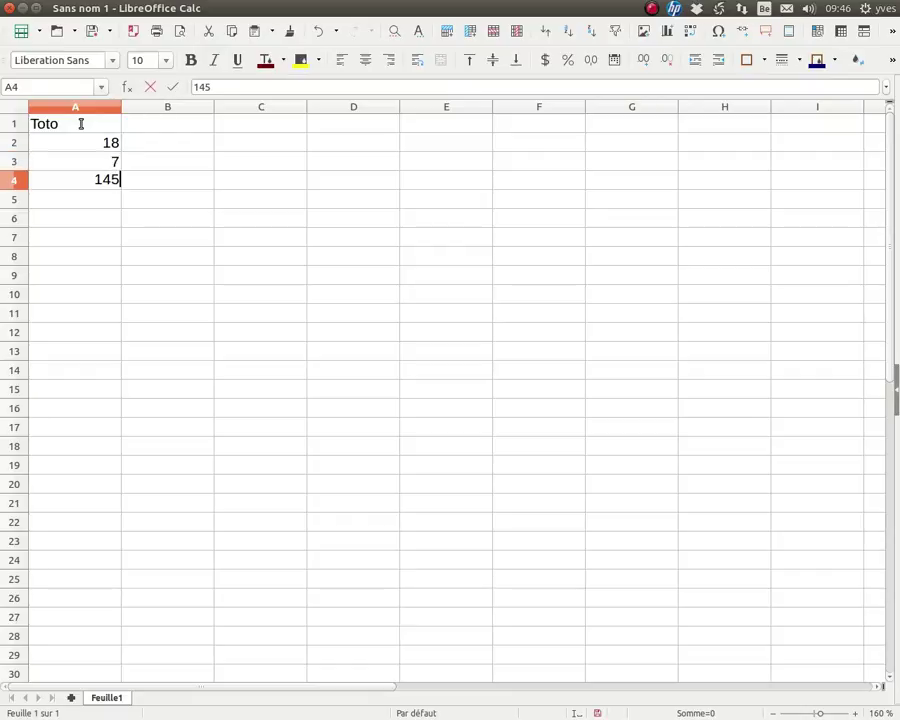
key("Return")
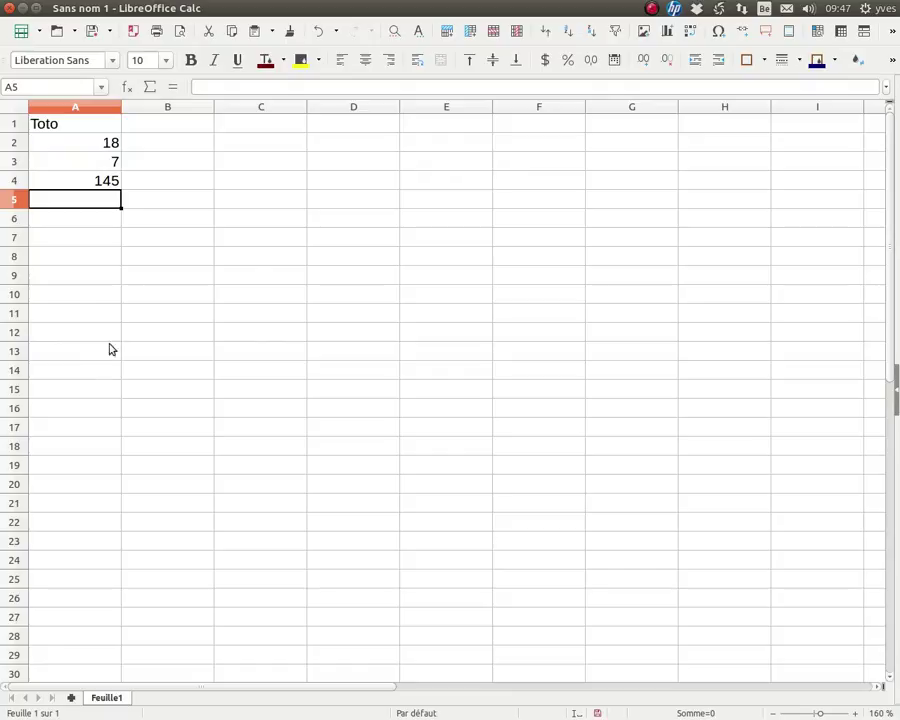
Enter the formula =2+3 in cell C3, and reselect the cell to inspect its formula.
left_click(243, 171)
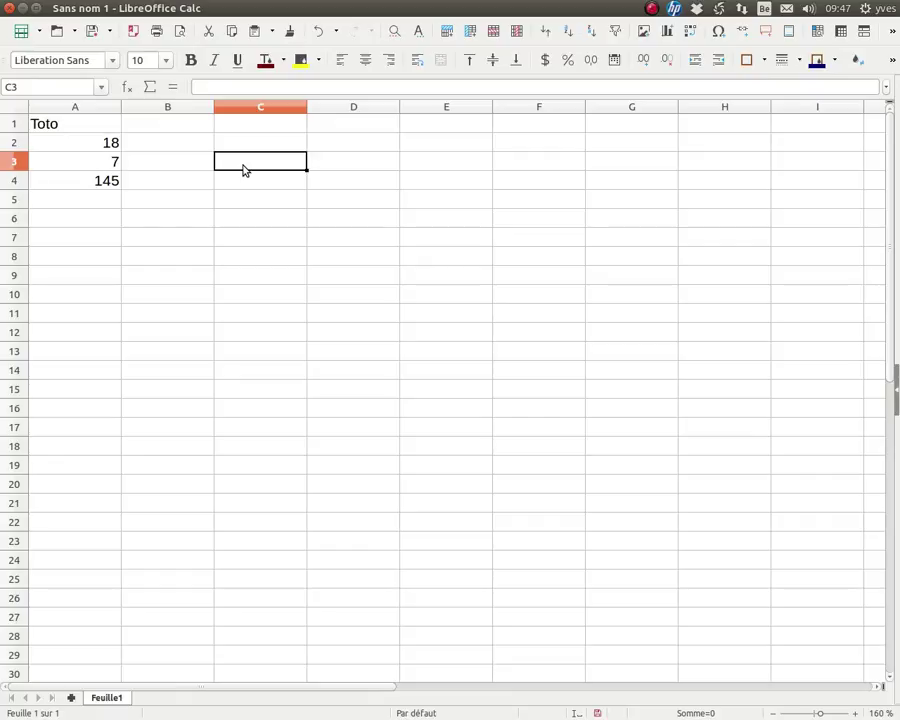
type("=")
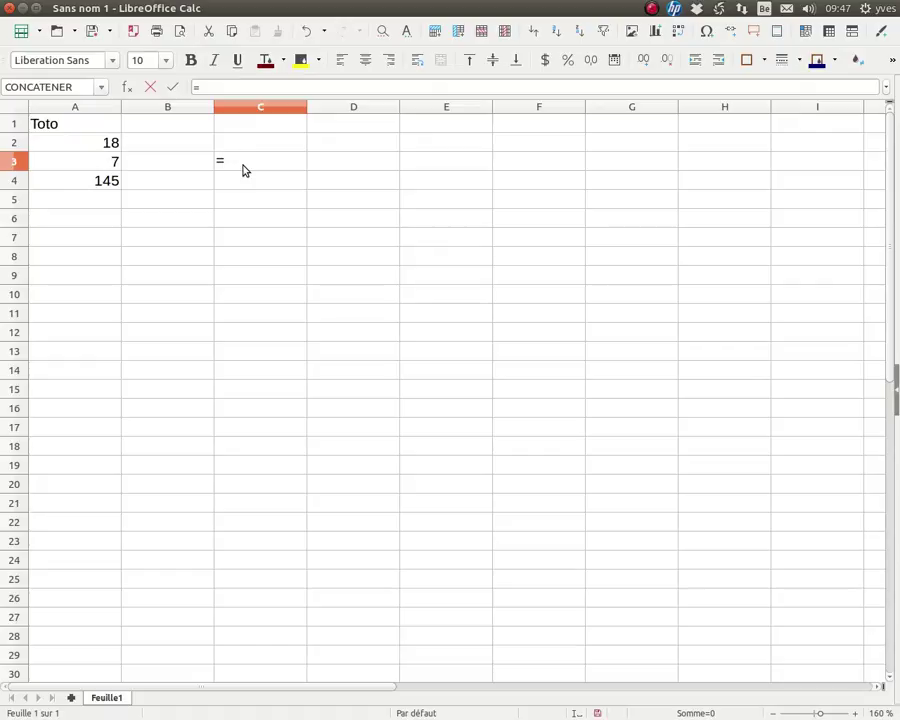
type("2+3")
key("Return")
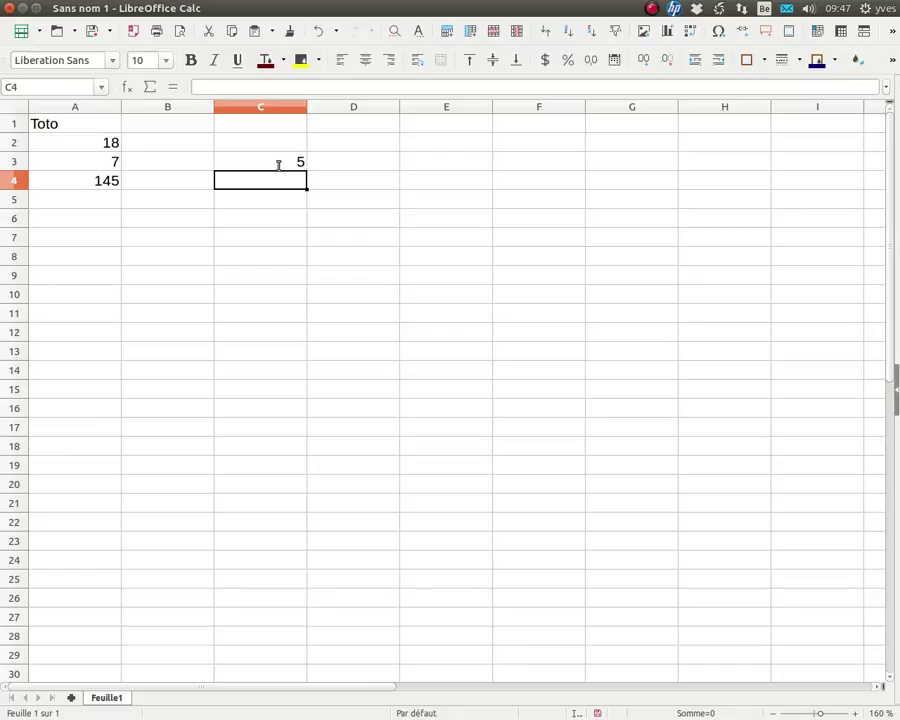
left_click(279, 164)
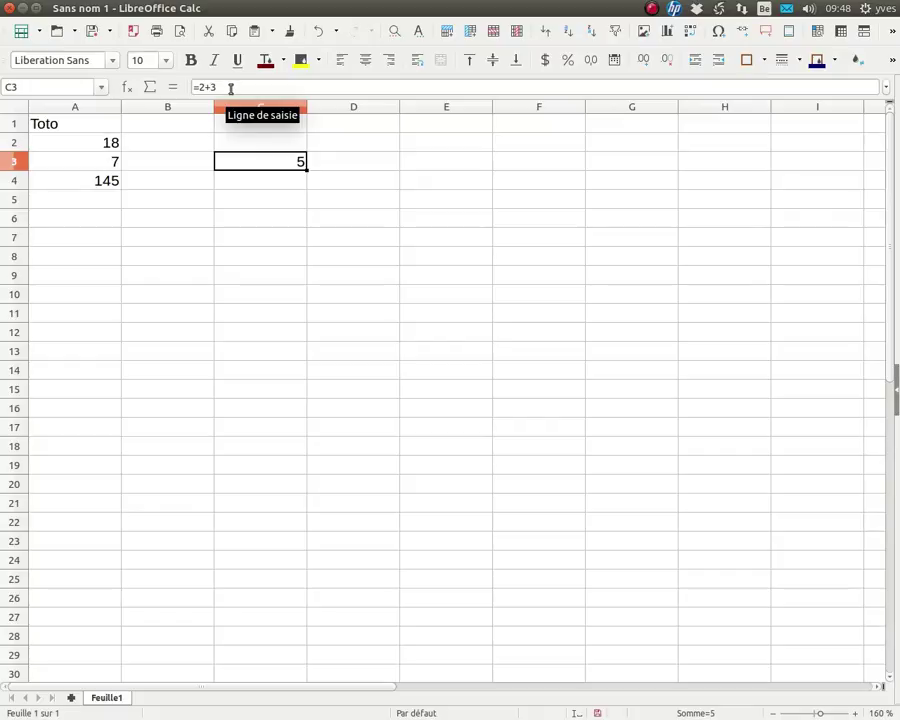
Enter the formula =127*895 in cell C4.
left_click(268, 188)
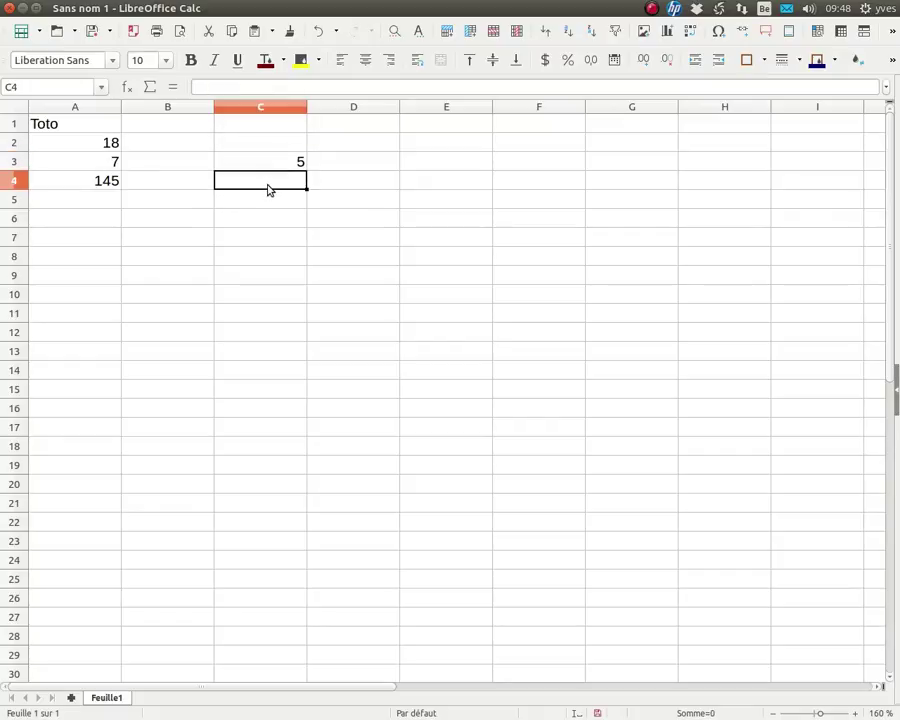
type("=127*895")
key("Return")
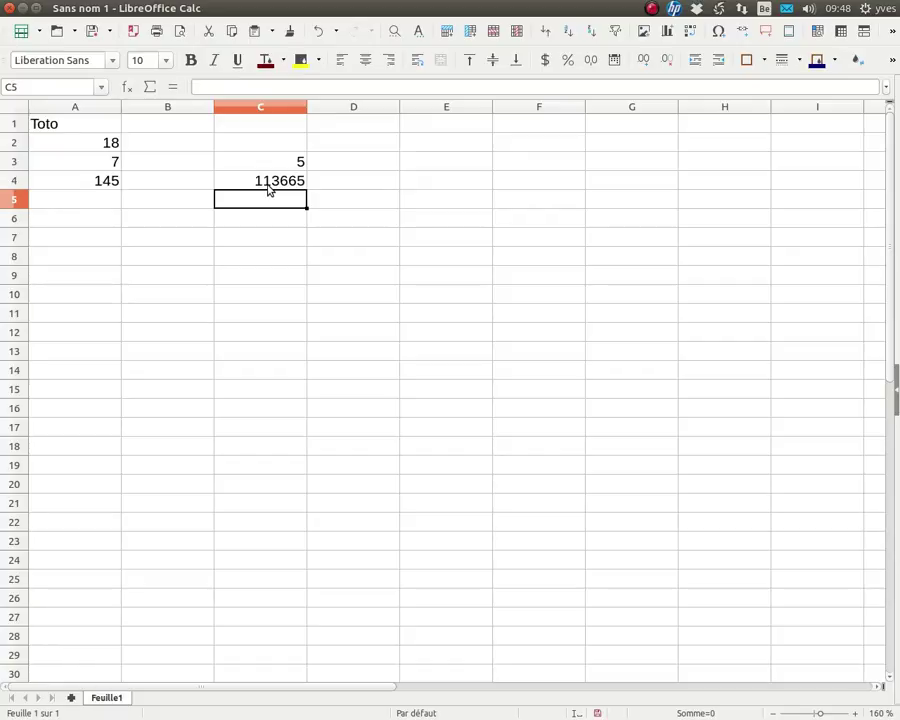
Edit the formula in cell C4 to =127*878, and reselect the cell to check it.
left_click(268, 188)
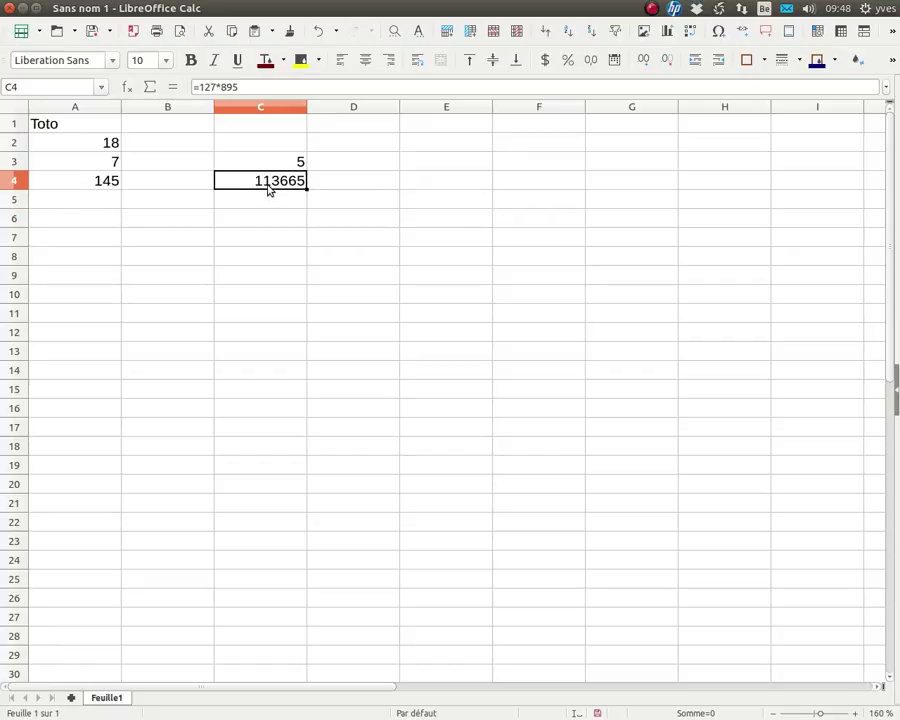
left_click(255, 88)
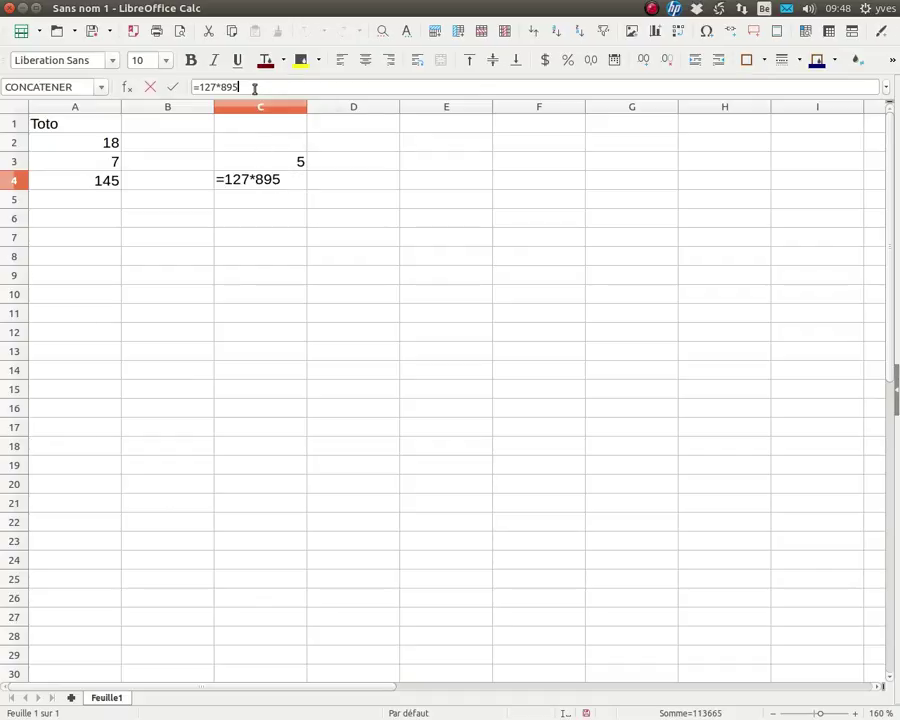
key("BackSpace")
key("BackSpace")
type("78")
key("Return")
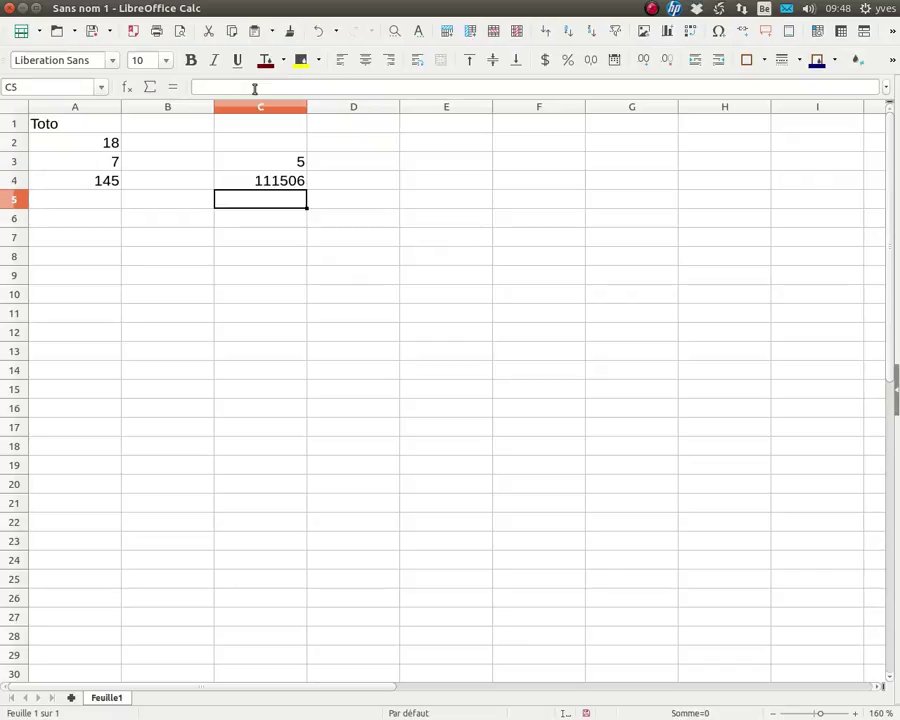
left_click(258, 180)
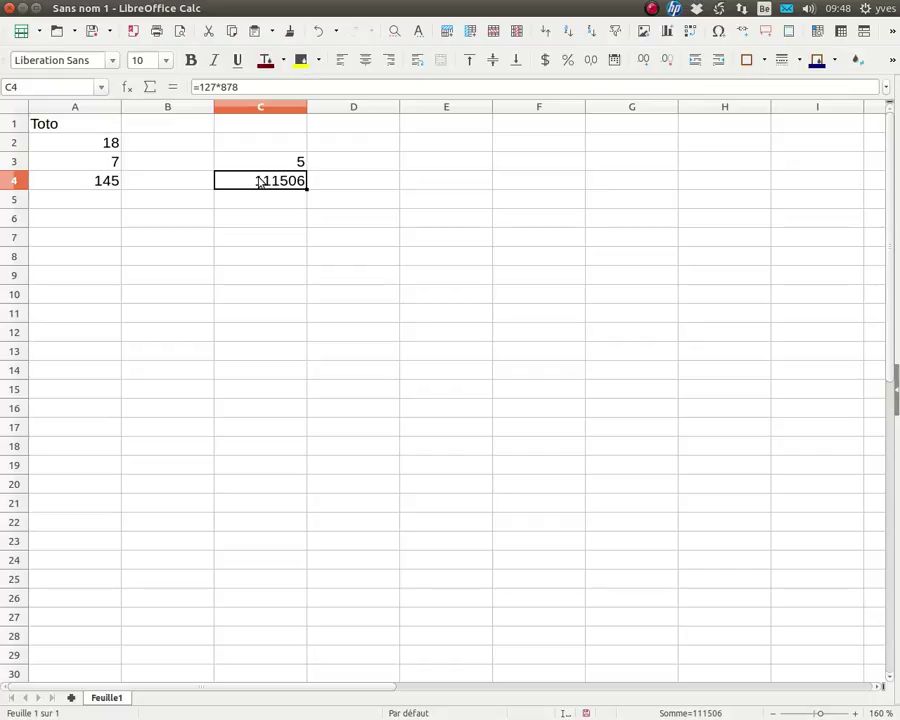
Enter the formula =C3+6 in cell D3, and reselect the cell to inspect its formula.
left_click(382, 168)
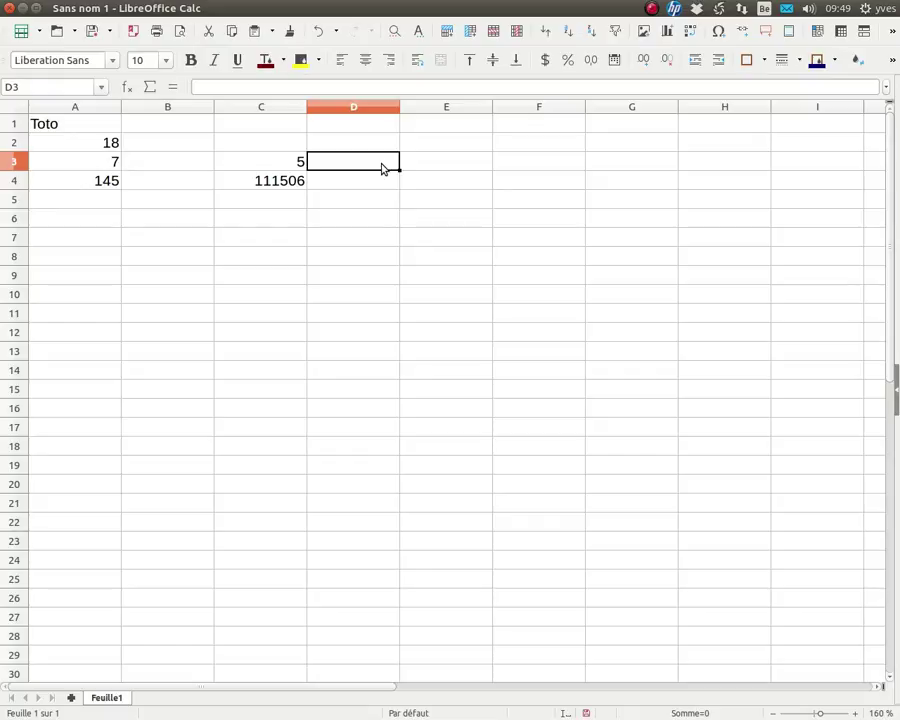
type("=")
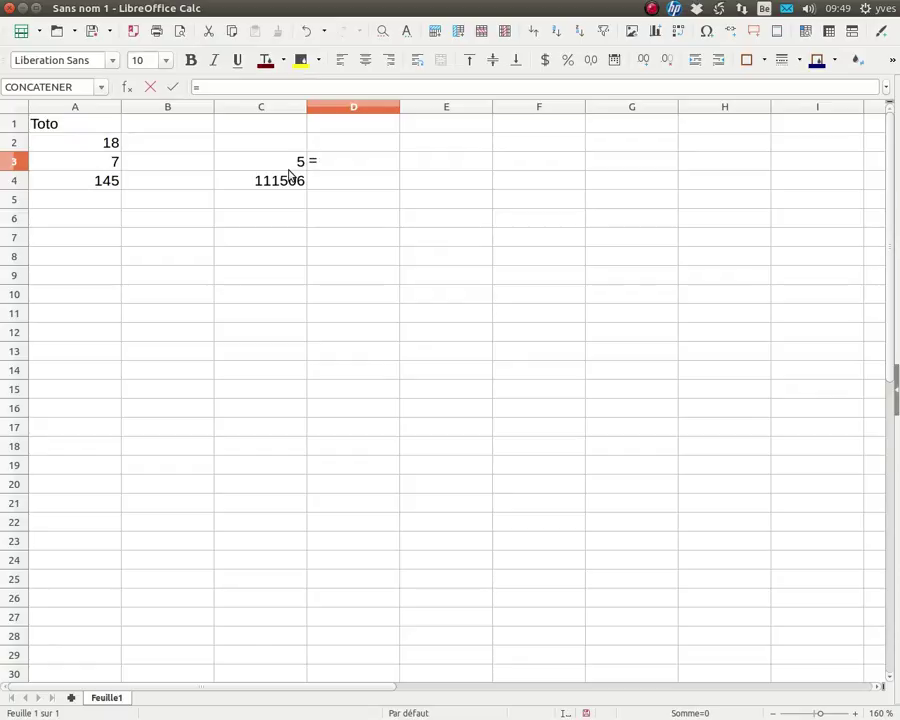
type("c3+6")
key("Return")
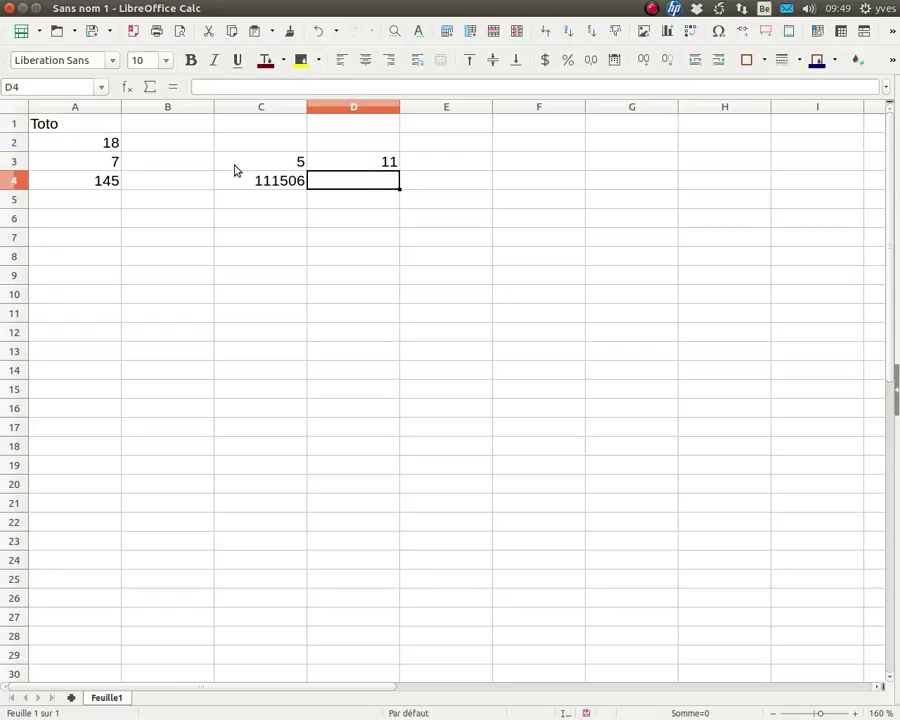
left_click(380, 167)
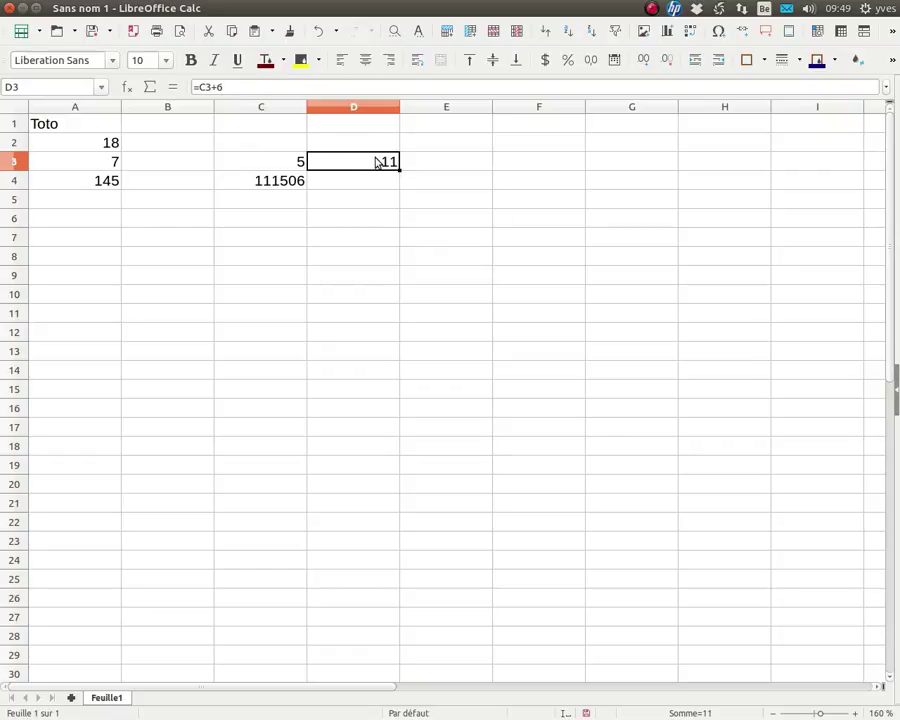
Replace the content of cell C3 with 7, and select D3 to check its recalculated result.
left_click(289, 164)
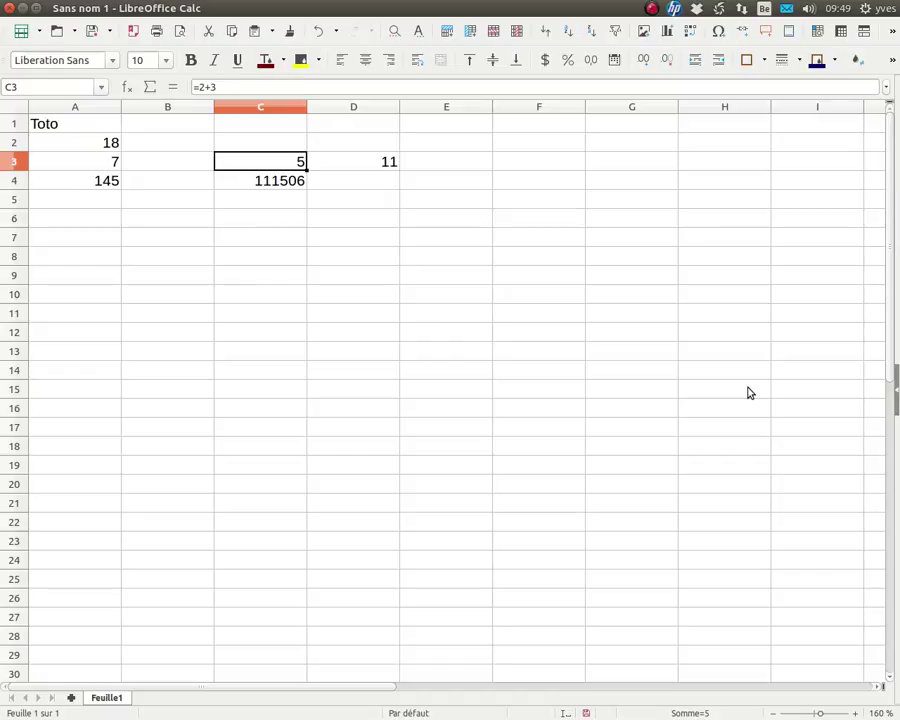
type("7")
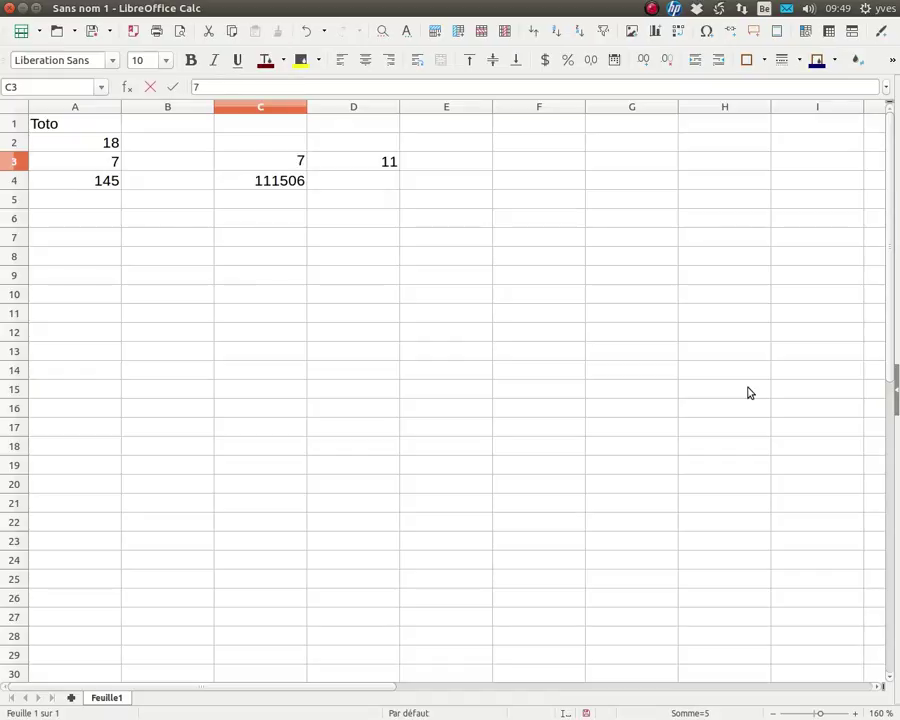
key("Return")
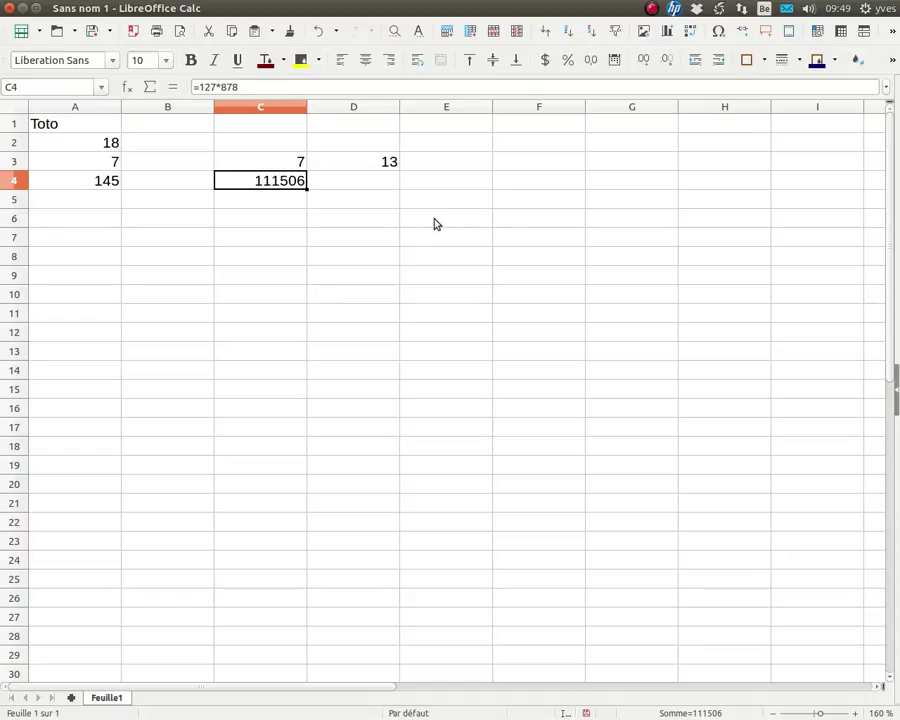
scroll(375, 163, "down", 1)
left_click(375, 163)
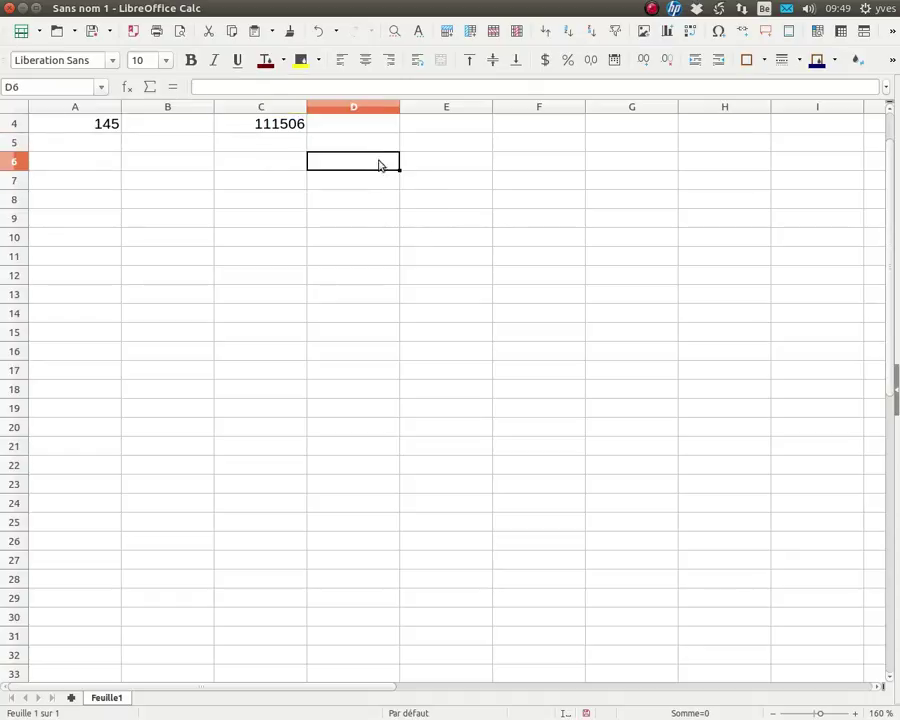
scroll(380, 158, "up", 1)
left_click(381, 167)
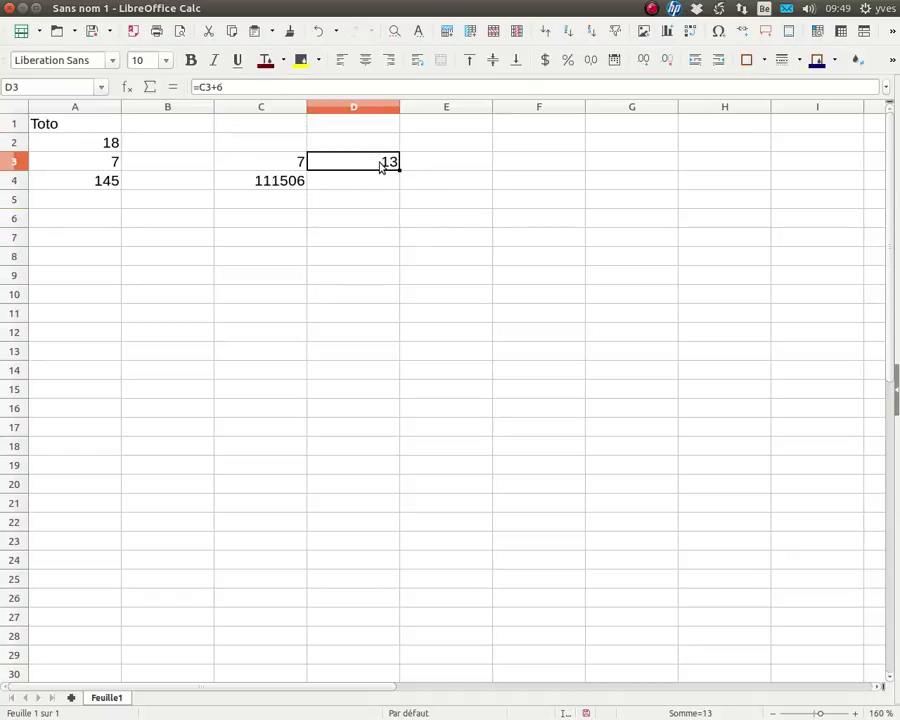